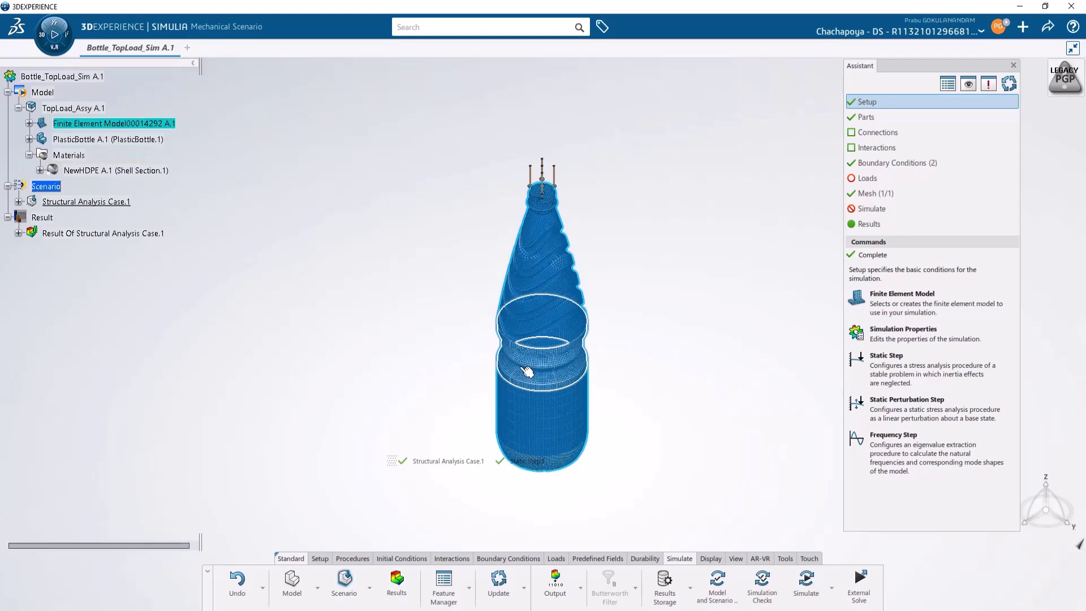
# Inspect the bottle's finite element model and the Clamp.1 and Applied Translation.1 restraints of Structural Analysis Case.1
pyautogui.click(29, 124)
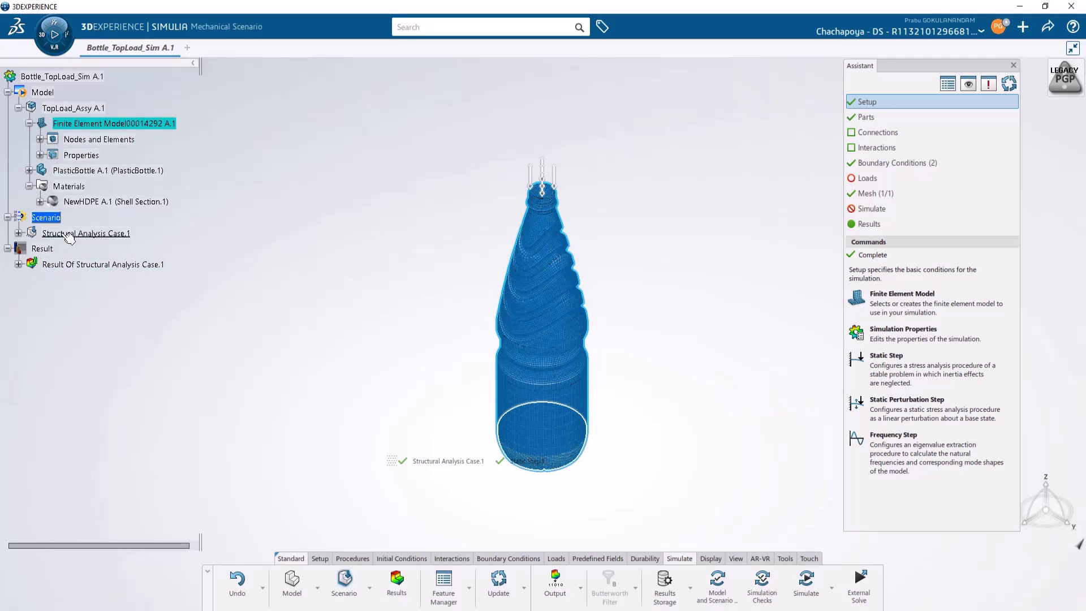
pyautogui.click(18, 233)
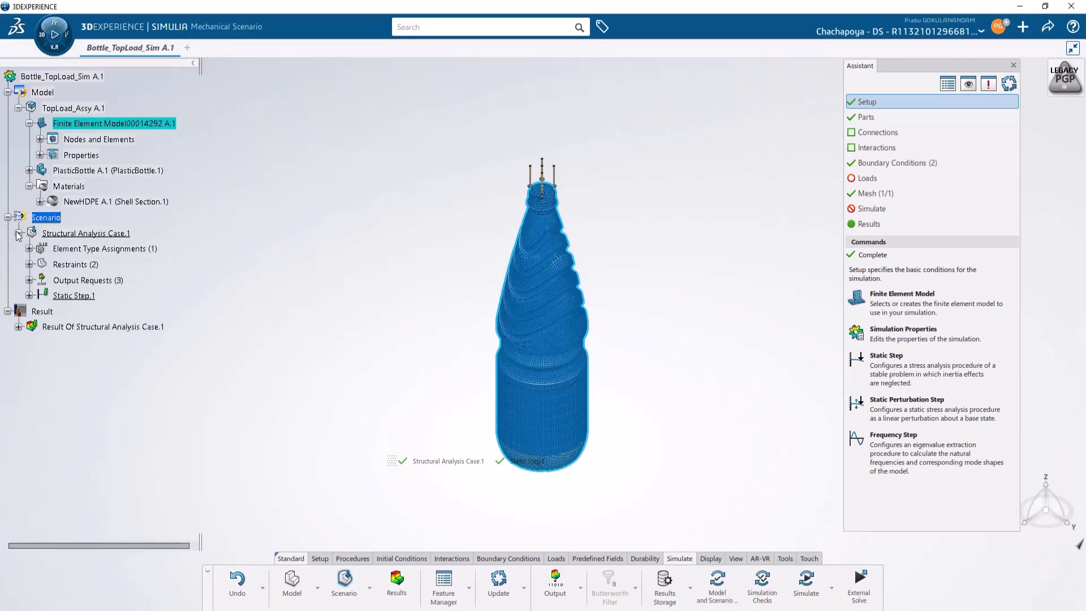
pyautogui.click(29, 264)
pyautogui.click(78, 280)
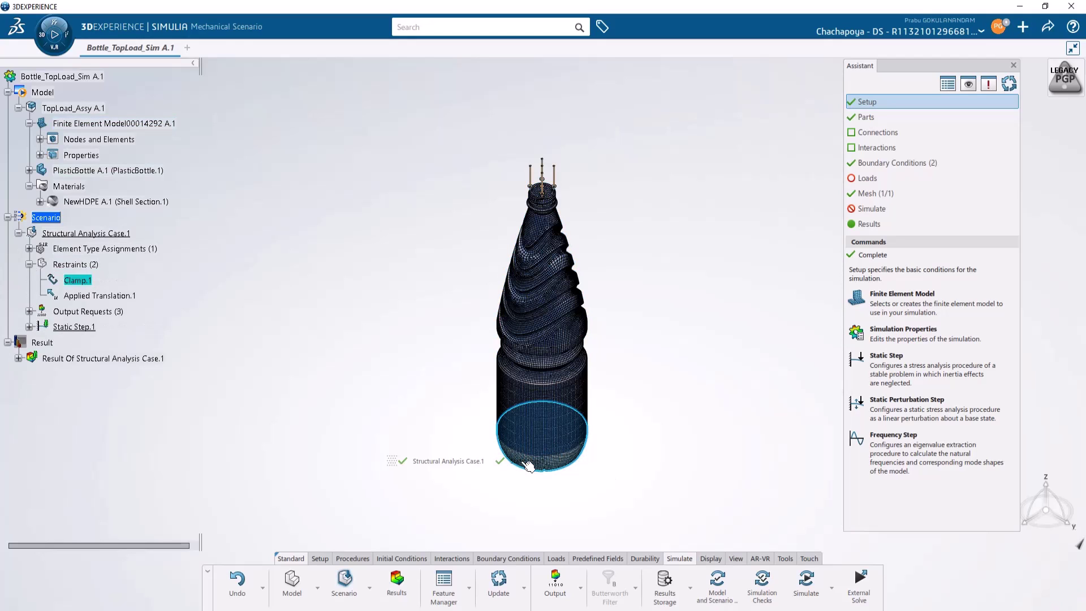
pyautogui.click(102, 296)
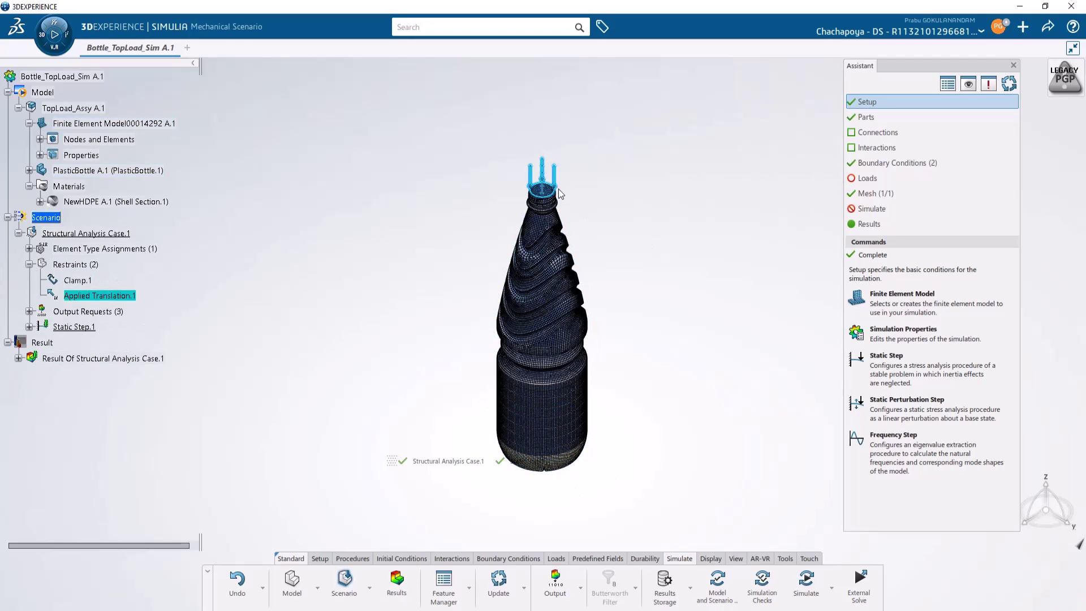
pyautogui.moveTo(496, 227); pyautogui.dragTo(506, 141, button='middle')
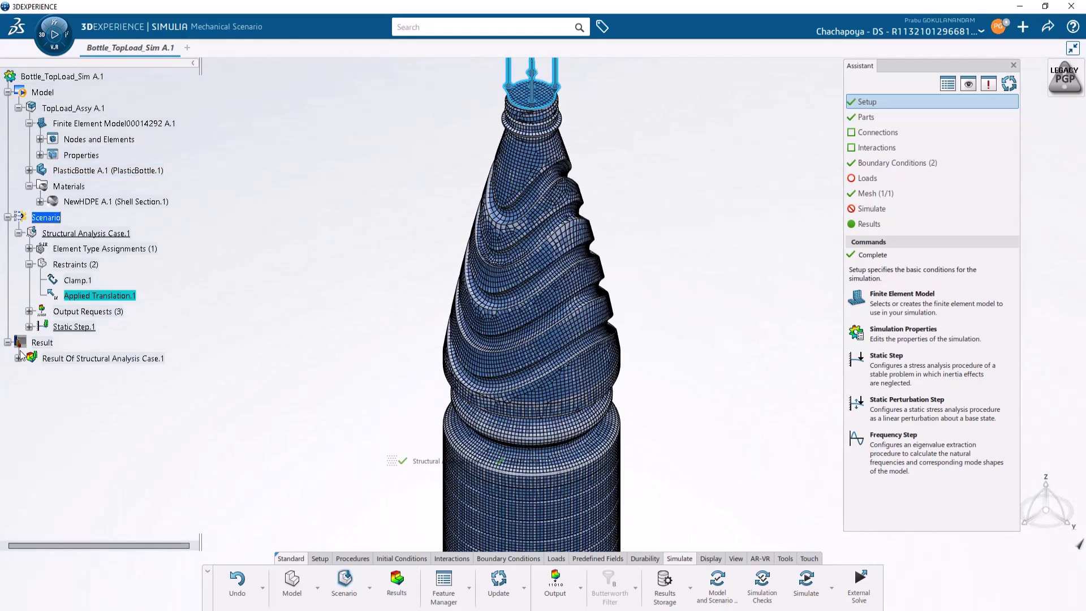
# Examine the PlasticBottle publications, highlighting BottleMold, LoadFace and Bottom0 on the bottle model
pyautogui.click(29, 170)
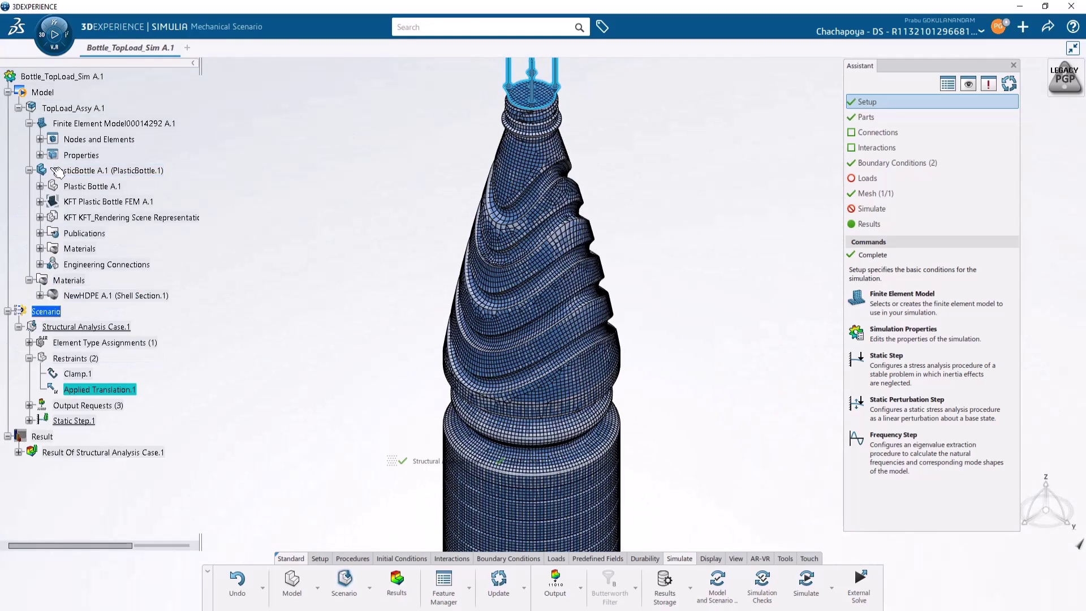
pyautogui.click(40, 233)
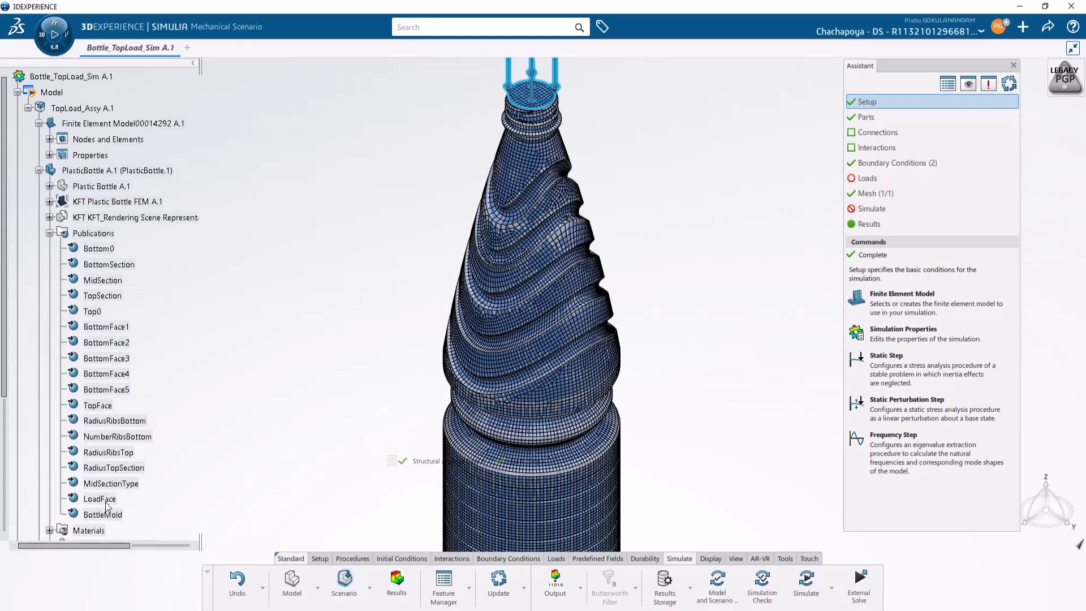
pyautogui.scroll(-3, 399, 256)
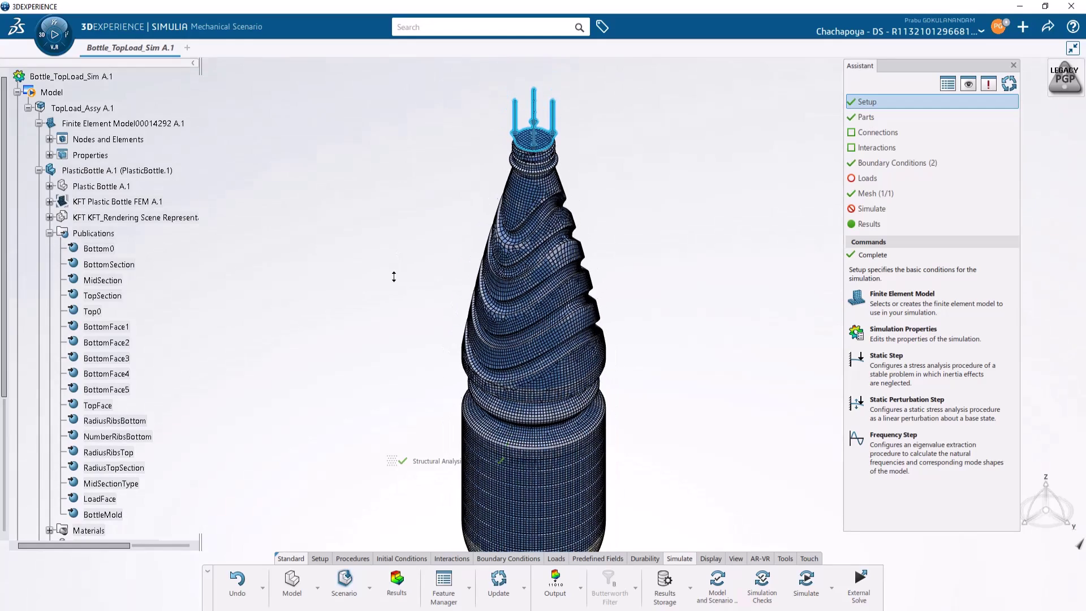
pyautogui.click(119, 515)
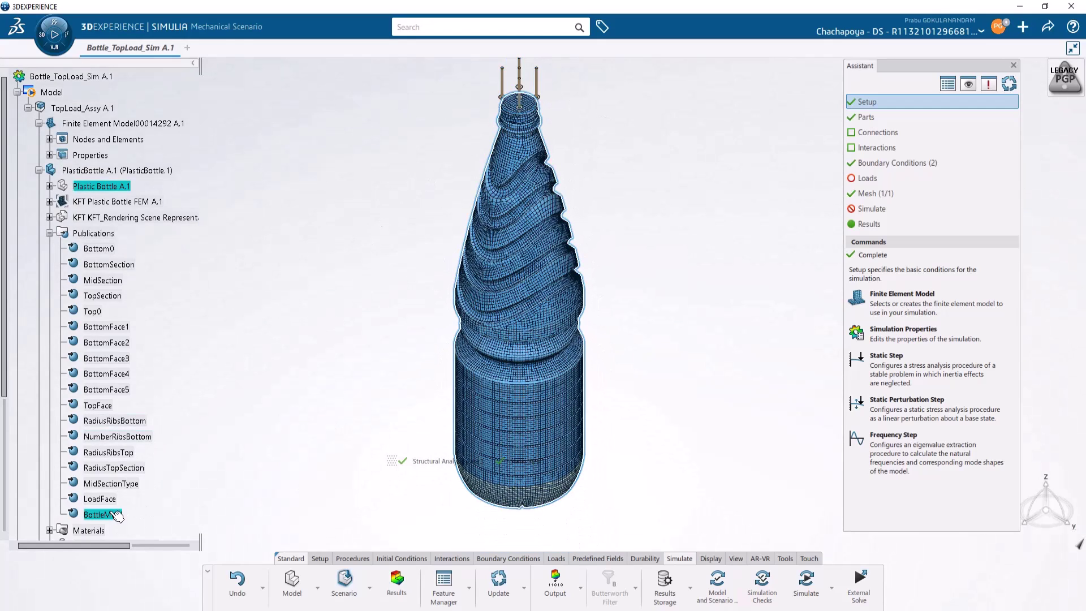
pyautogui.click(99, 498)
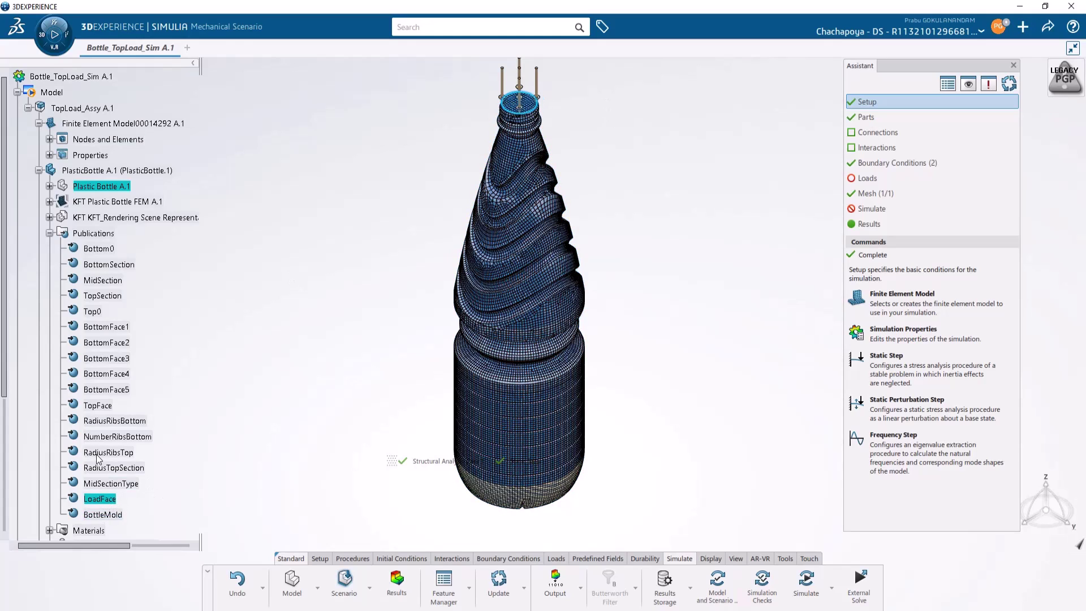
pyautogui.click(111, 252)
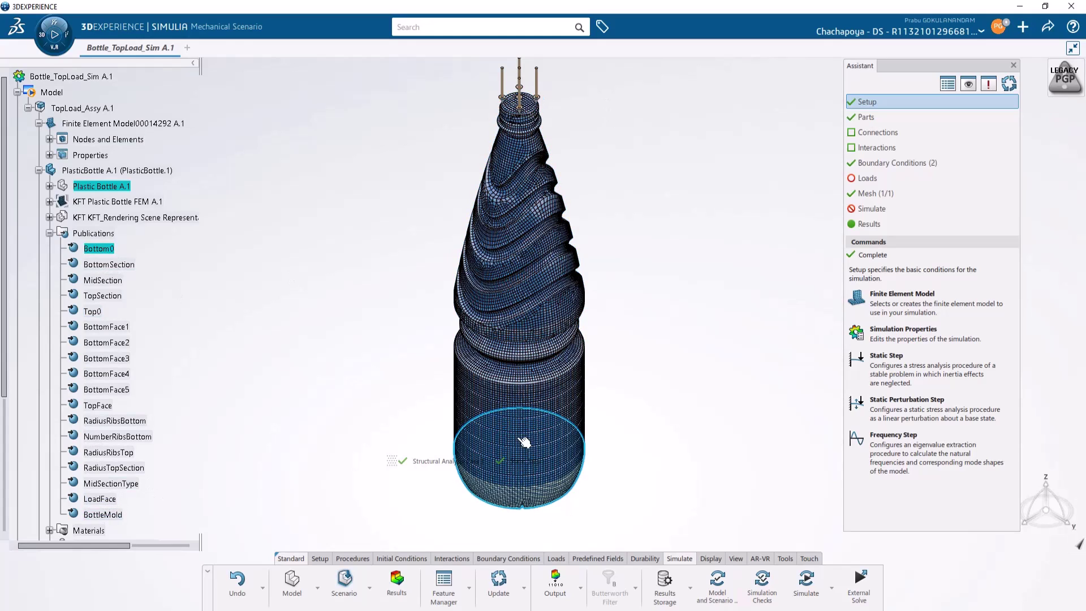
pyautogui.click(38, 170)
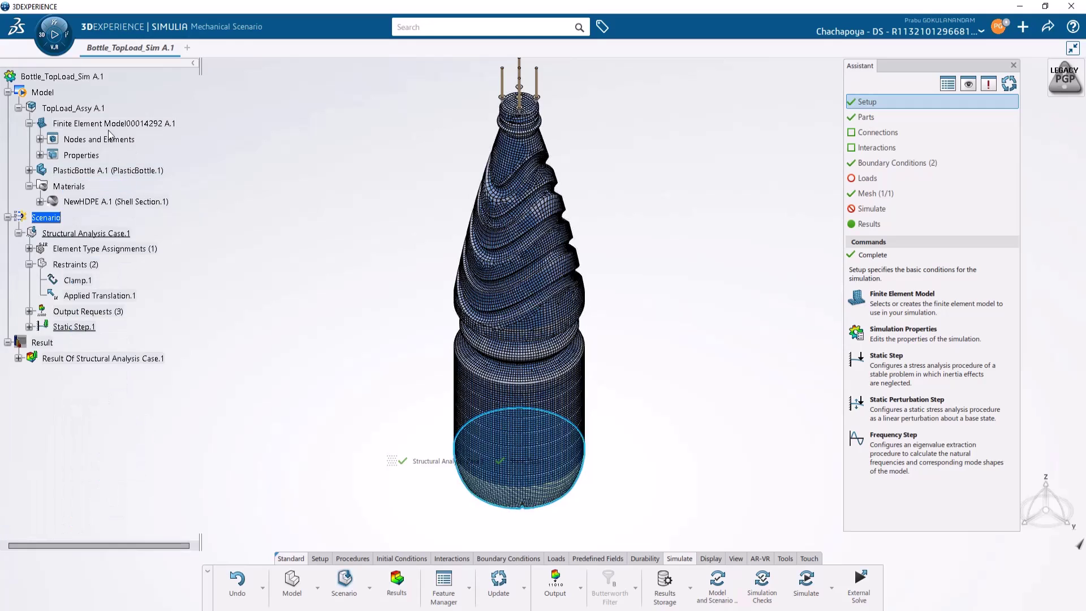
# Display the Von Mises stress plot of the structural analysis case and play its animation
pyautogui.click(19, 358)
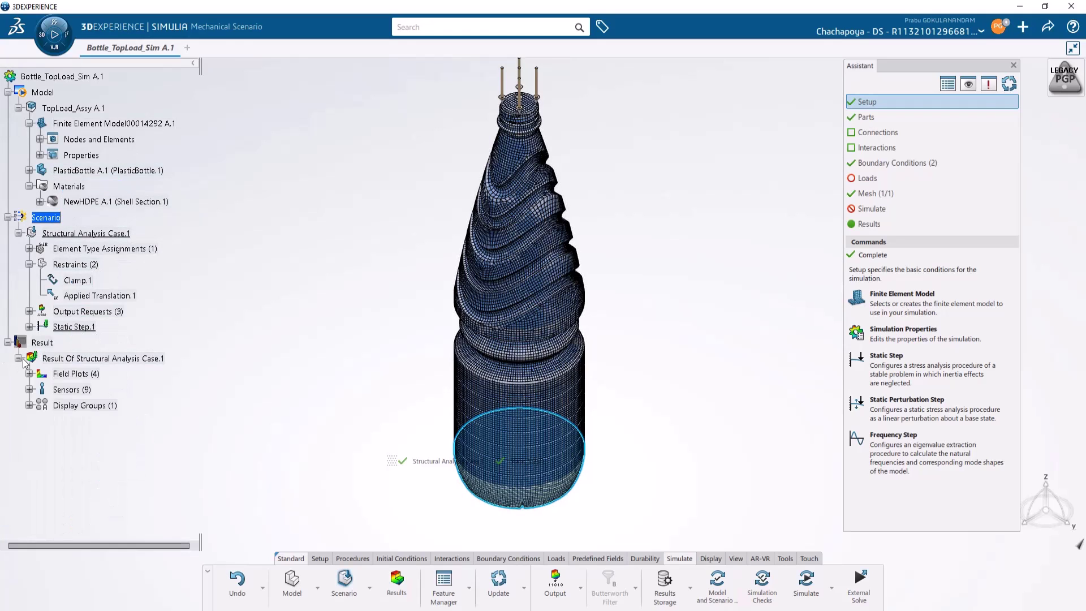
pyautogui.click(95, 359)
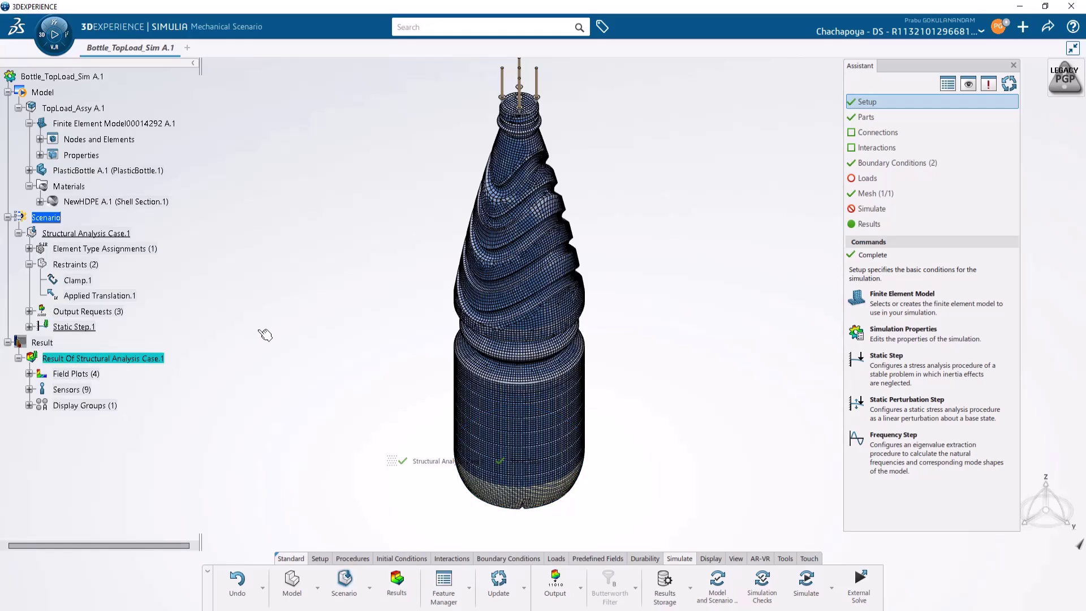
pyautogui.doubleClick(62, 374)
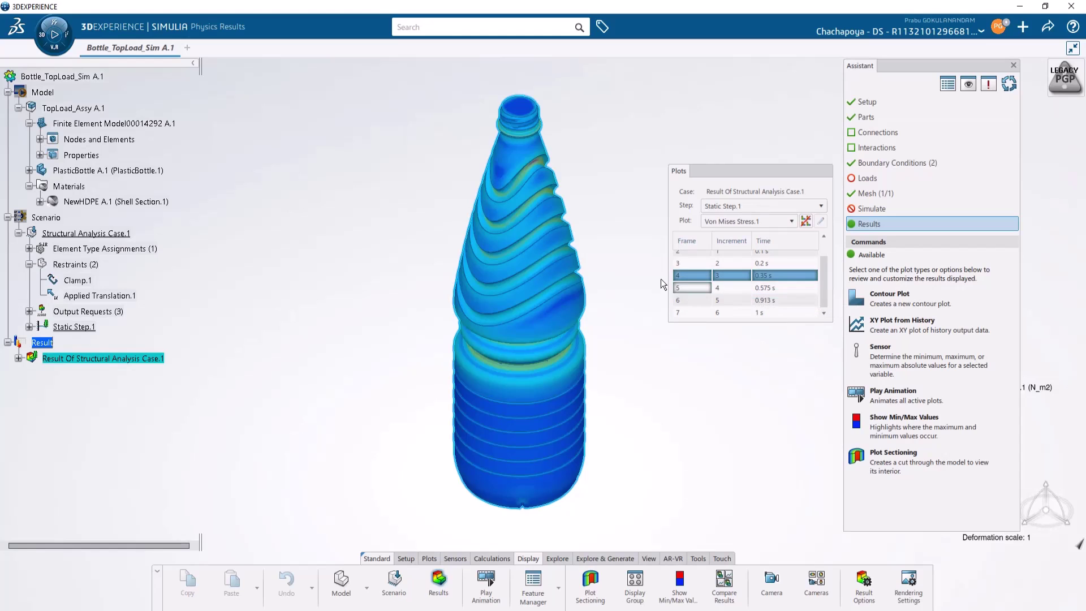
pyautogui.click(486, 586)
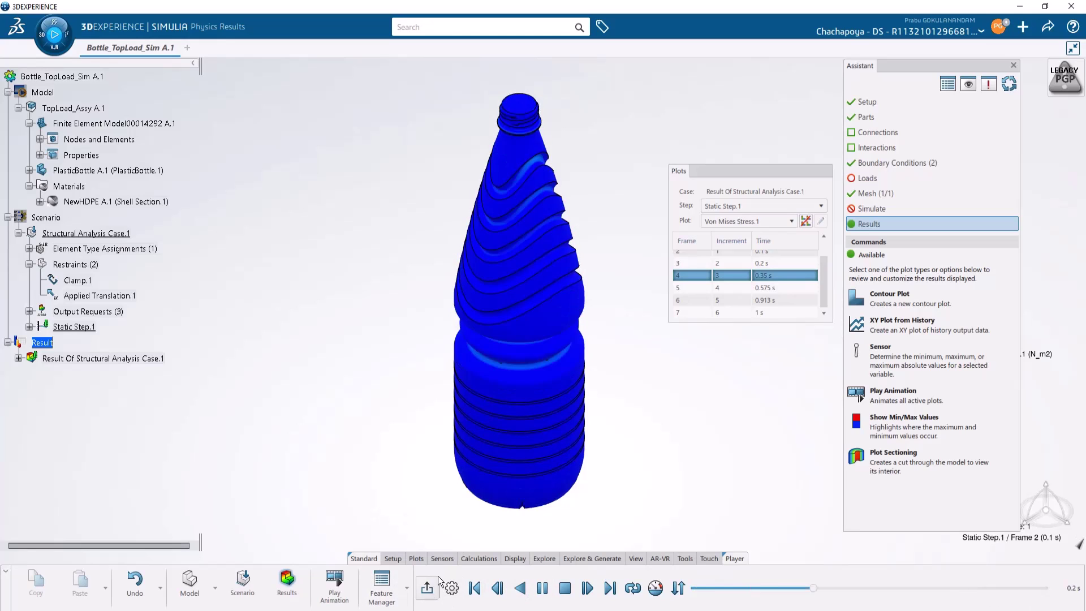
pyautogui.press('Escape')
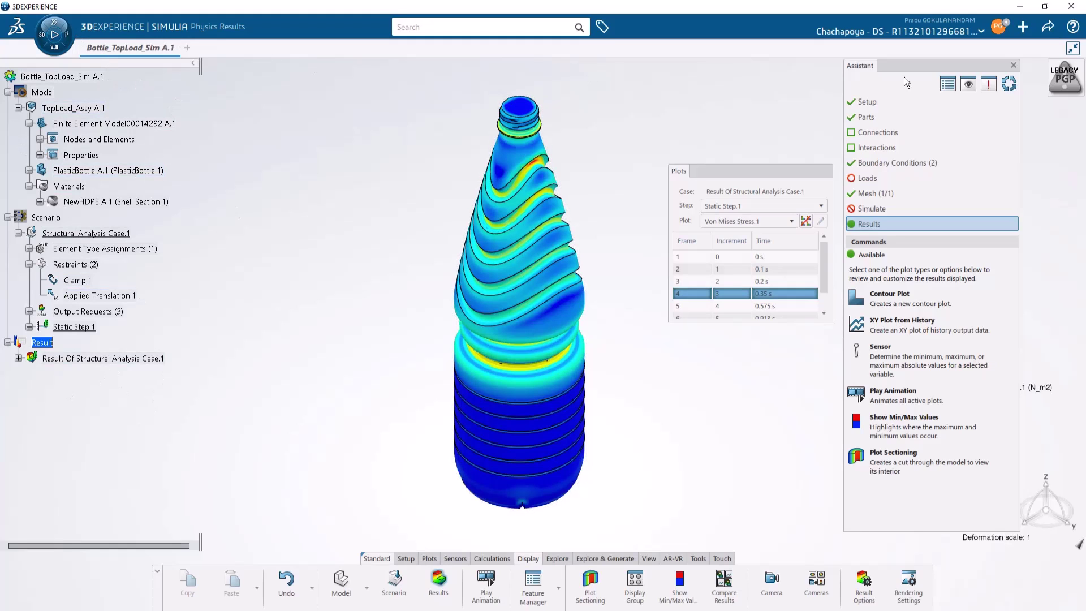
# Create an Engineering Template titled Bottle Top Load Template and add the Bottle_TopLoad_Sim simulation as a reference
pyautogui.click(1025, 28)
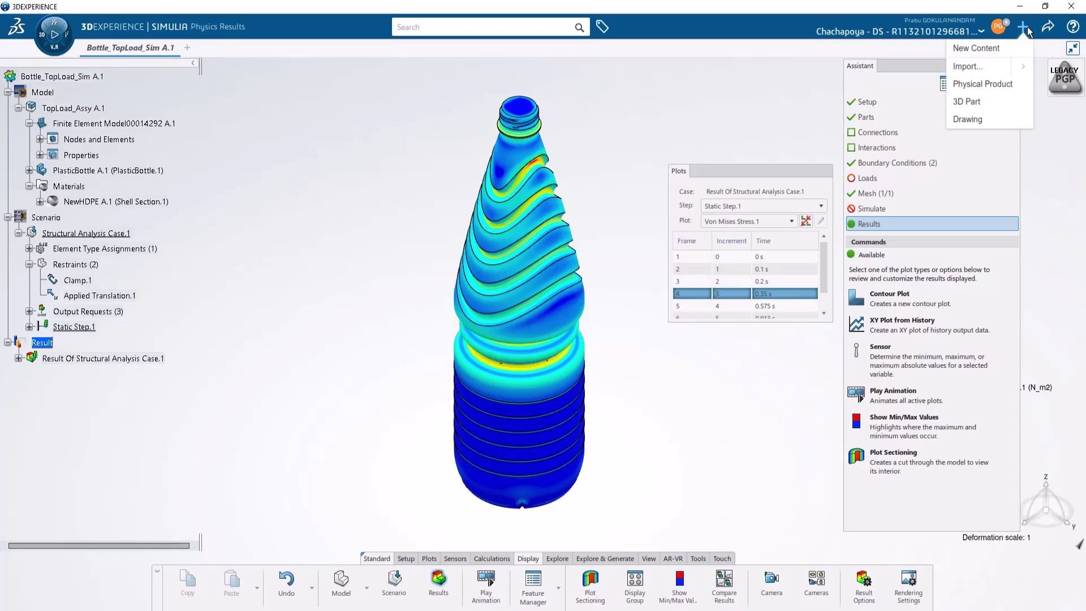
pyautogui.click(993, 49)
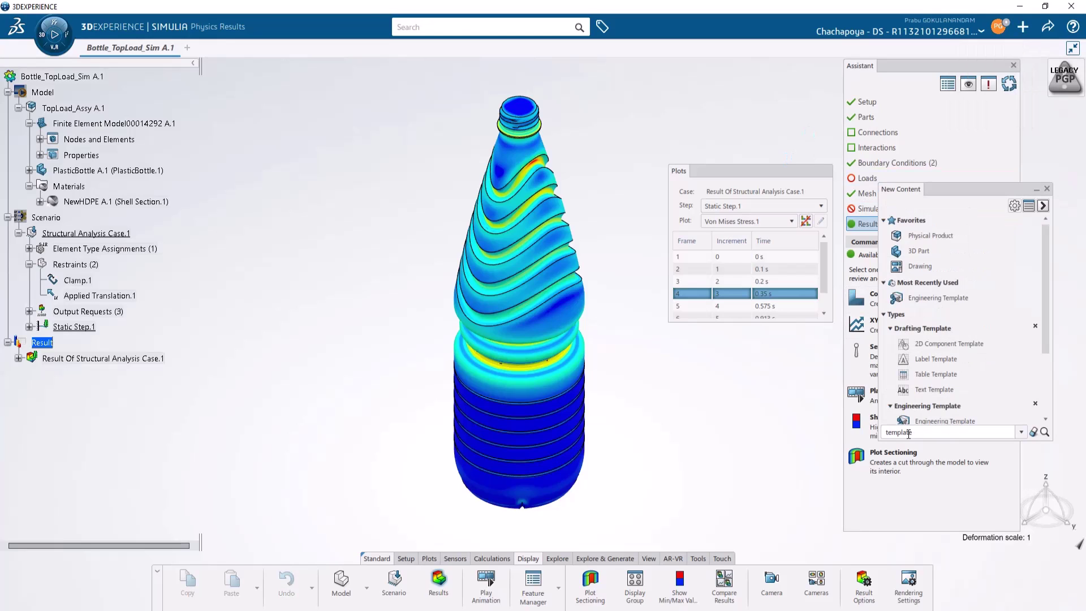
pyautogui.scroll(-3, 942, 373)
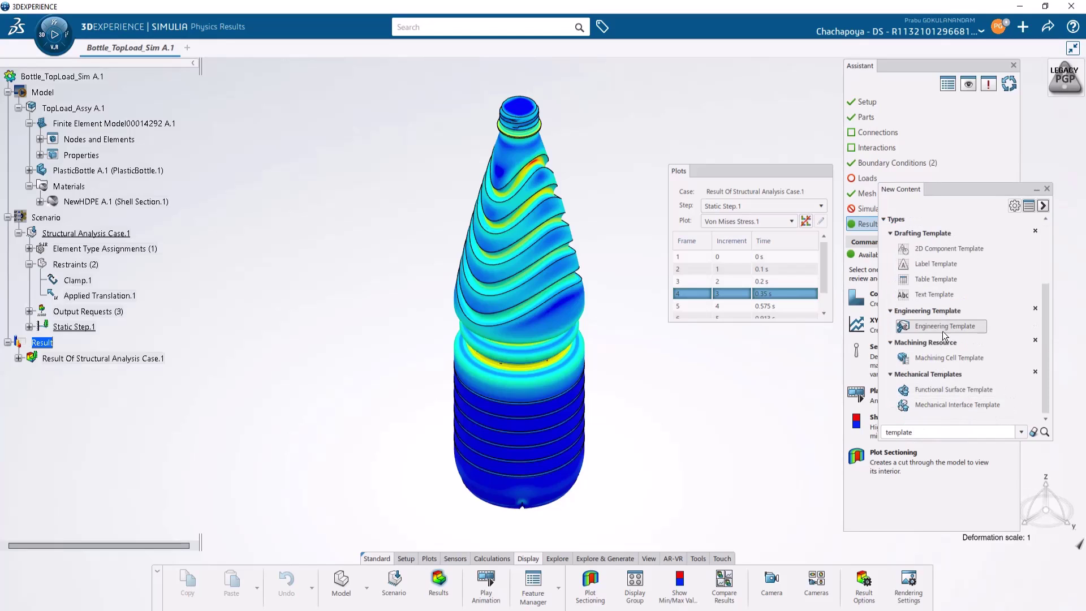
pyautogui.click(944, 328)
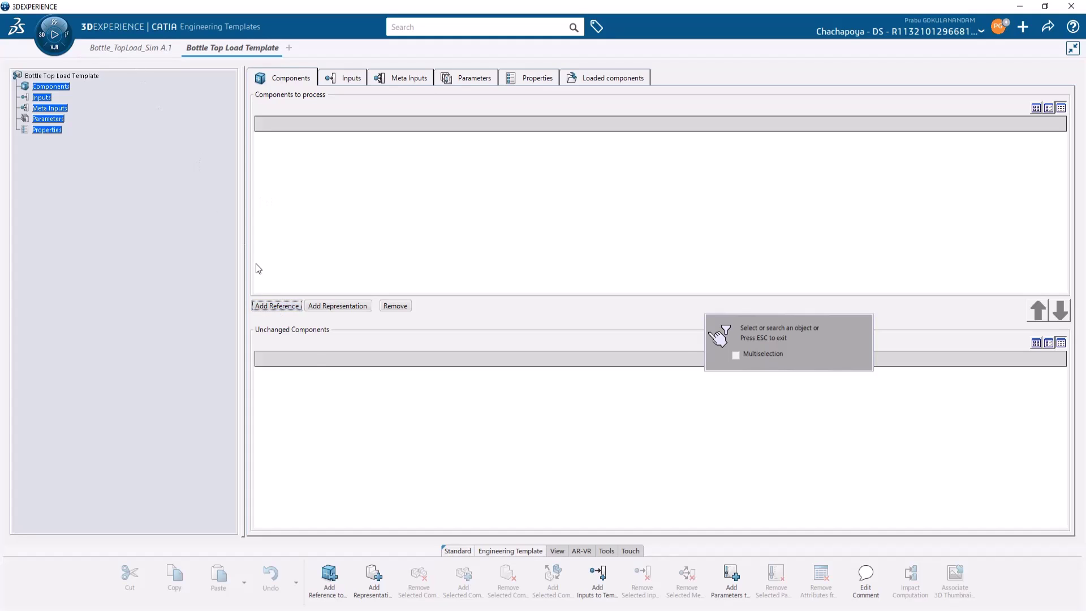
pyautogui.click(138, 45)
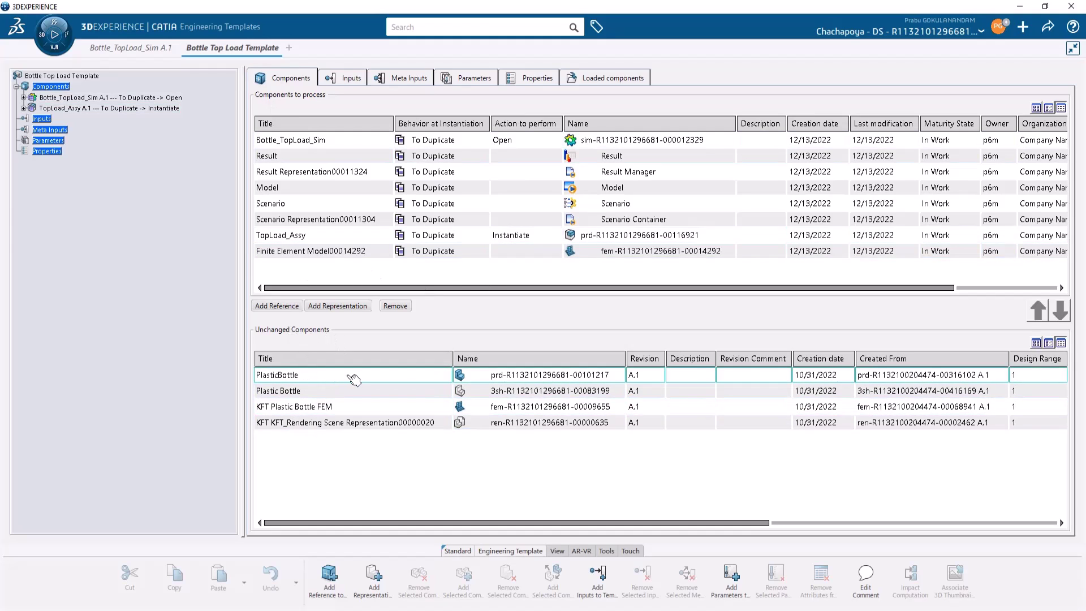
# Add the unchanged PlasticBottle component to the template's components to duplicate
pyautogui.click(291, 375)
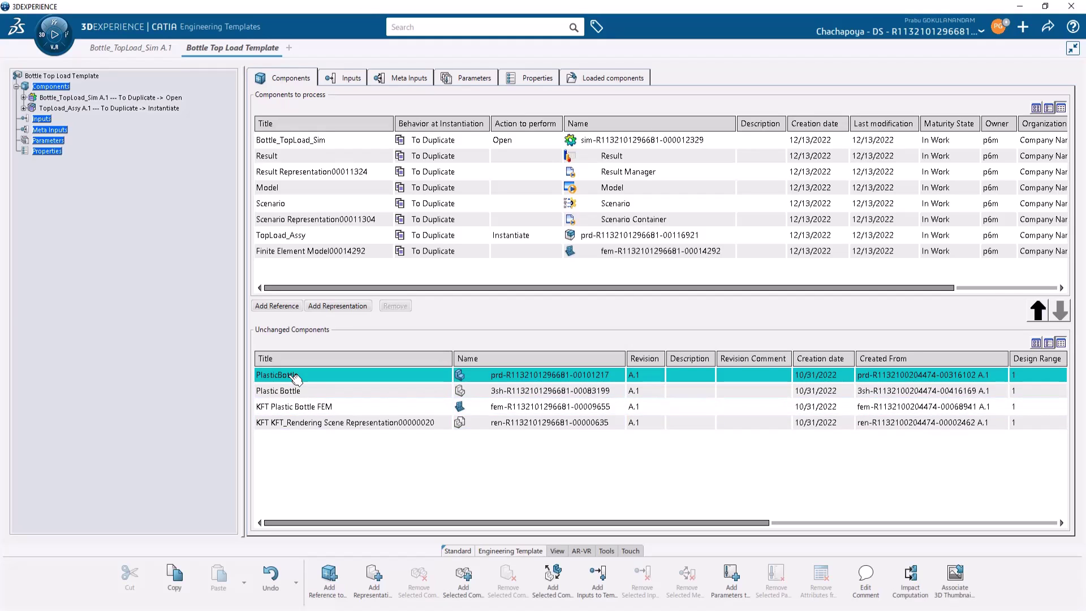
pyautogui.rightClick(411, 375)
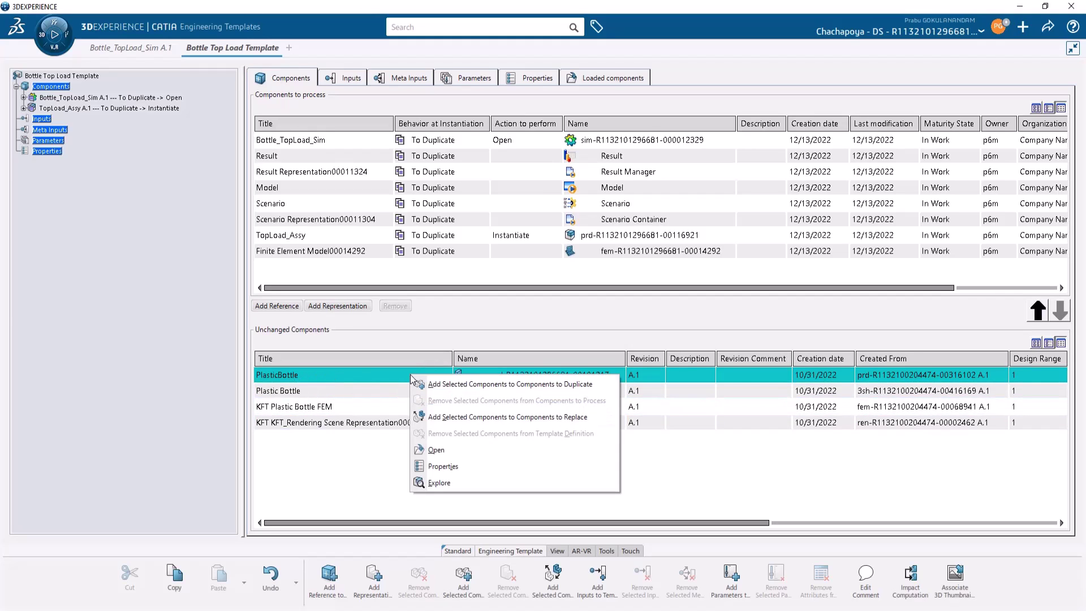
pyautogui.click(474, 384)
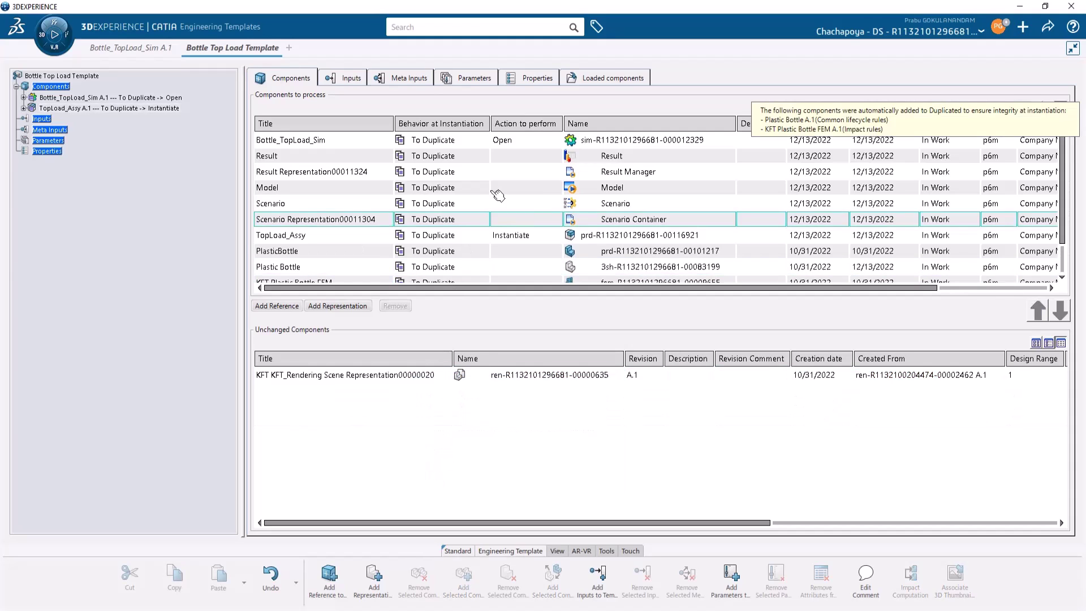
# Set the PlasticBottle component's instantiation behavior to To Replace and save the template
pyautogui.scroll(-1, 495, 189)
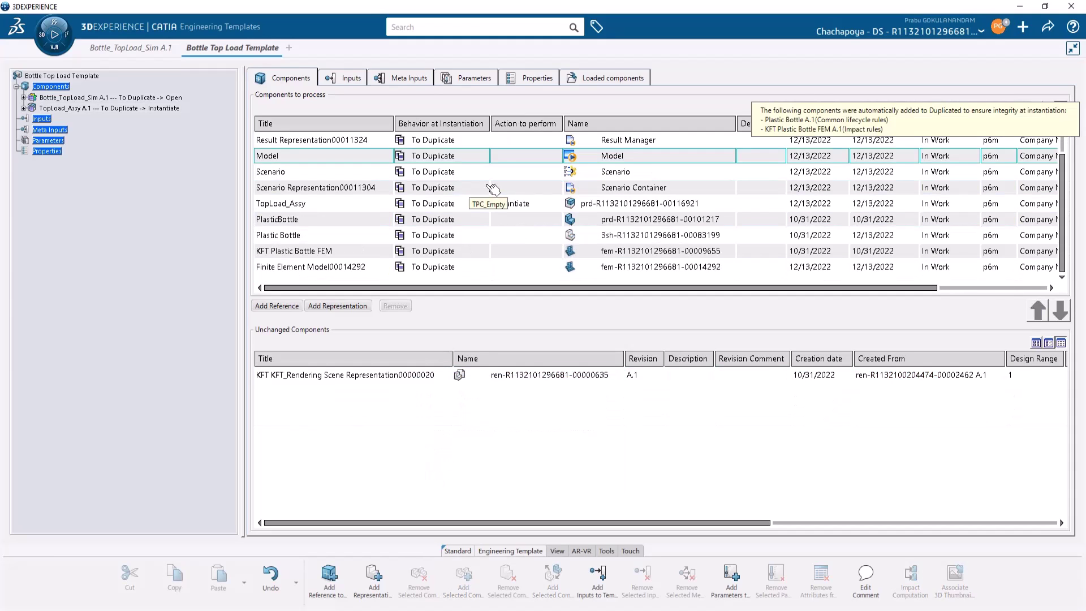
pyautogui.click(421, 269)
pyautogui.click(304, 220)
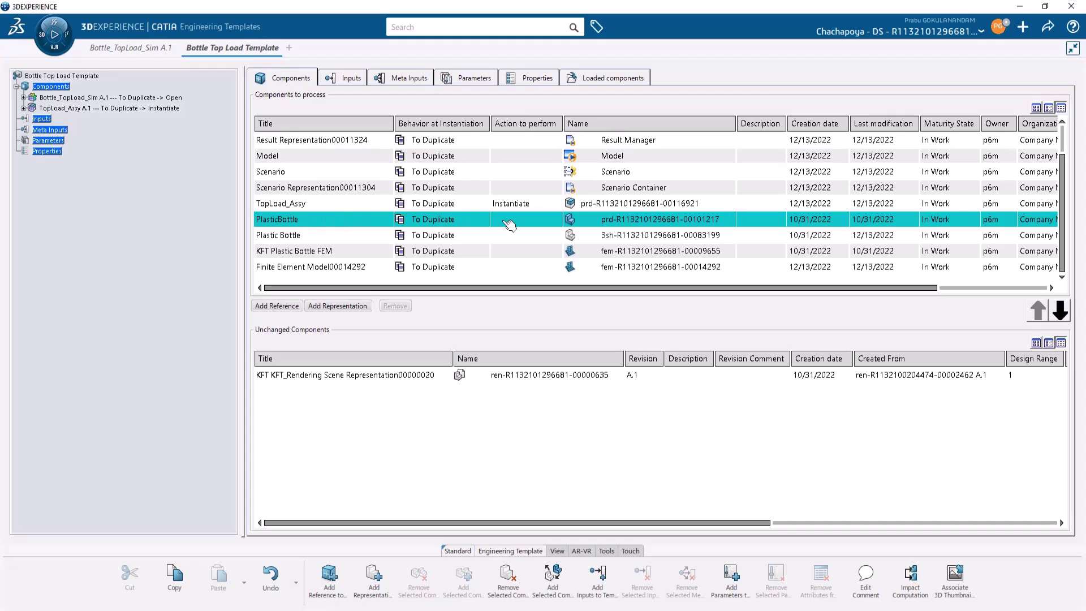
pyautogui.rightClick(447, 221)
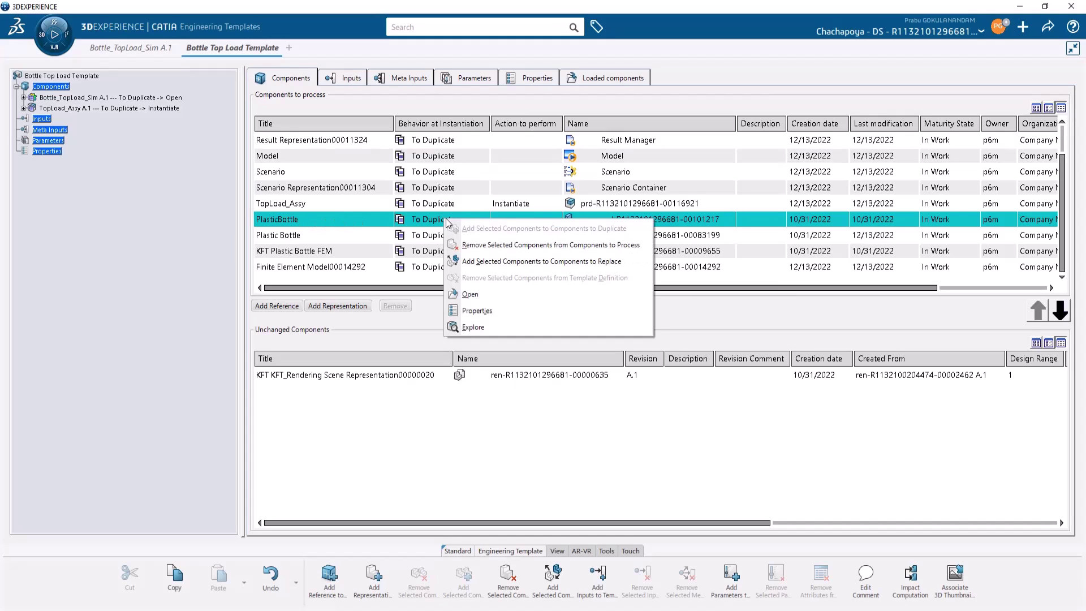
pyautogui.click(511, 263)
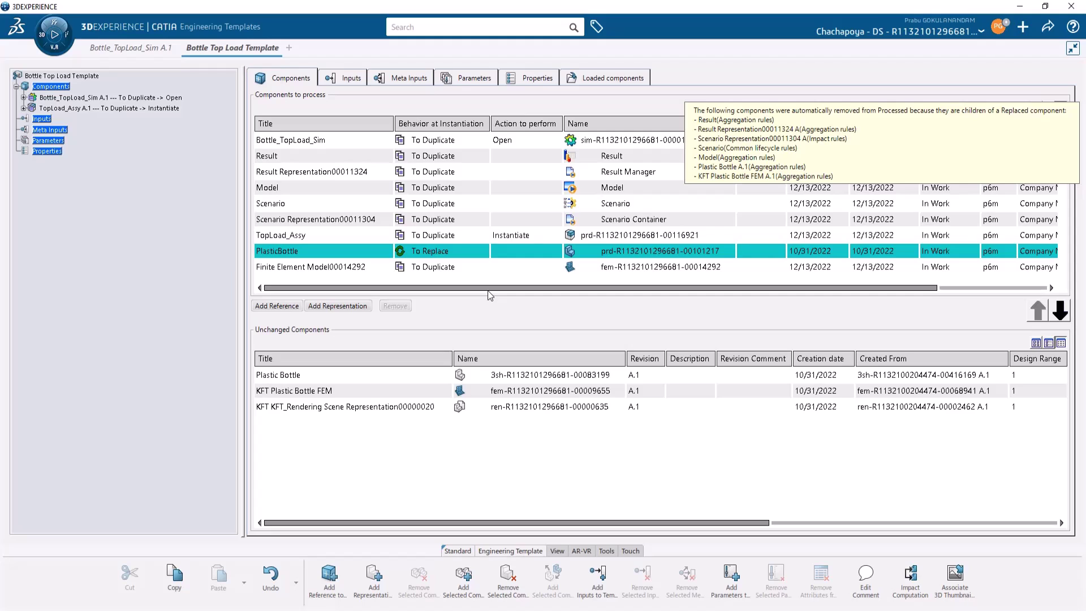
pyautogui.hotkey('ctrl', 's')
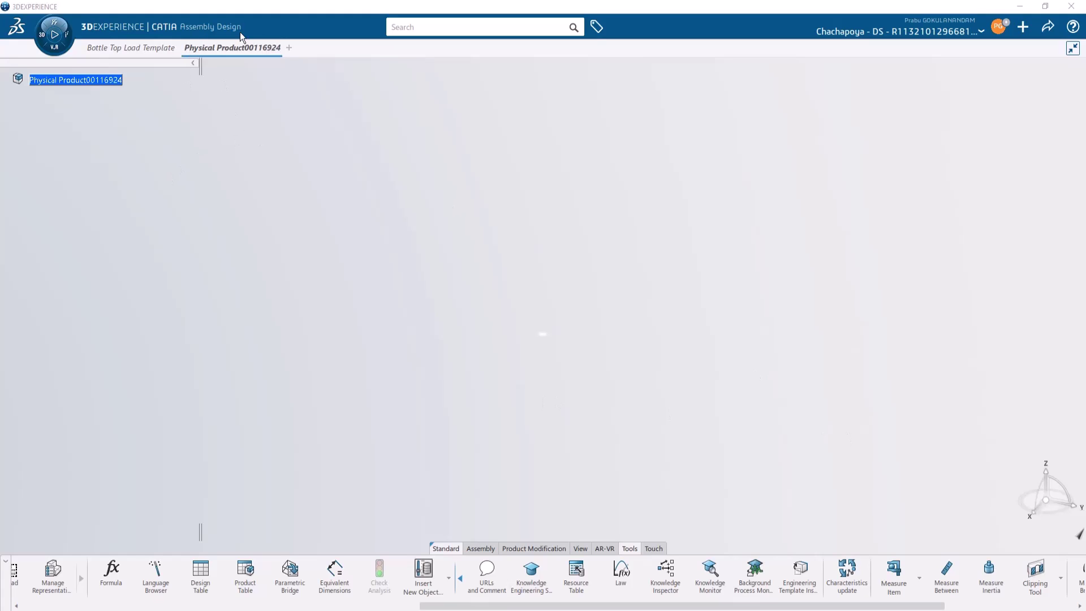
# Instantiate the Bottle Top Load Template into the new physical product
pyautogui.click(796, 587)
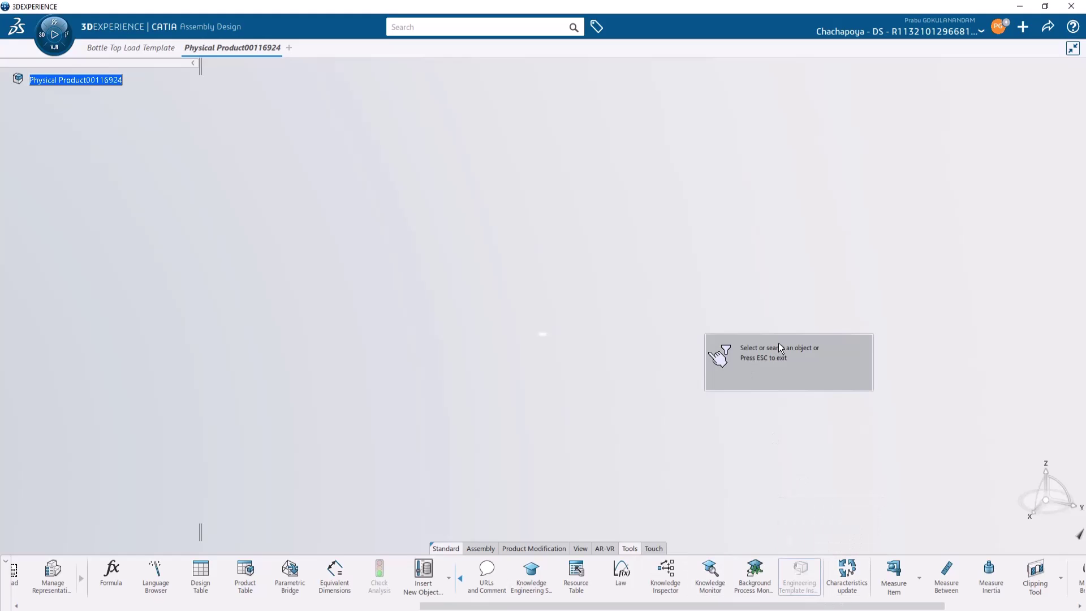
pyautogui.click(131, 49)
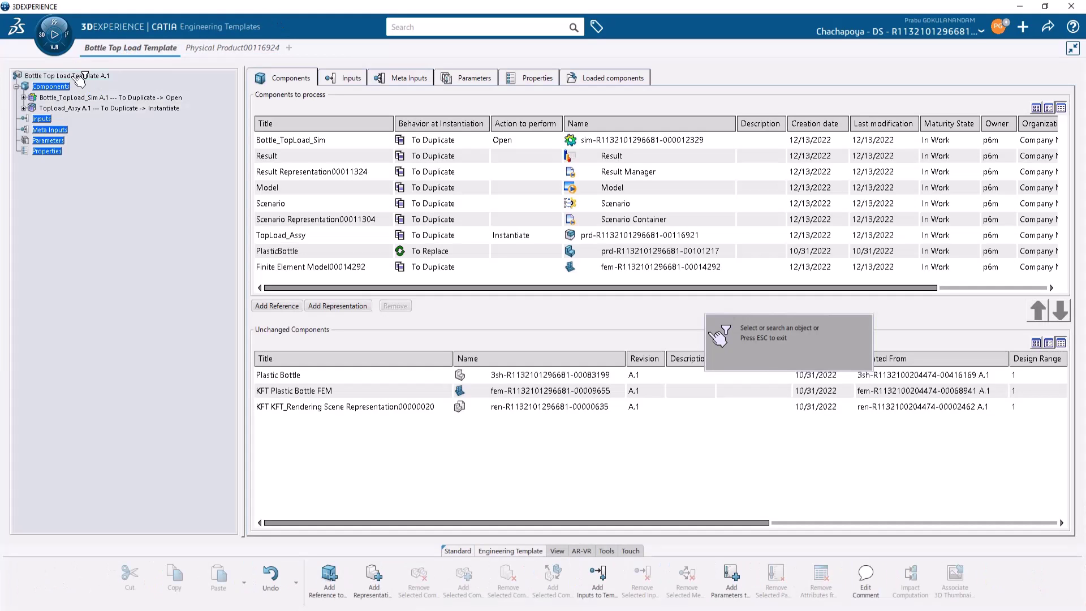
pyautogui.click(78, 76)
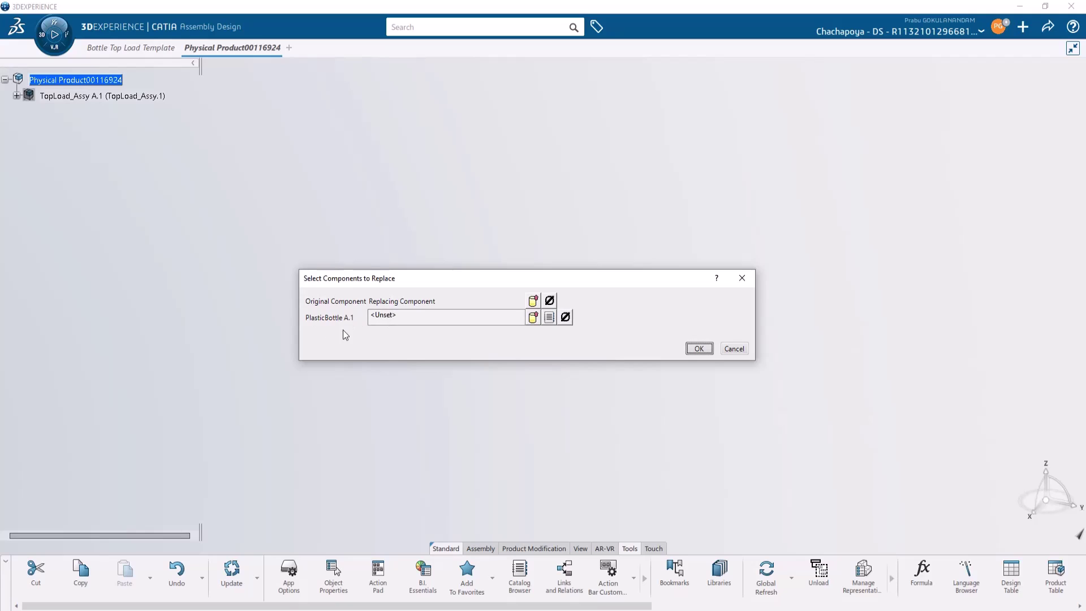
# Replace the PlasticBottle component with the Itr1_PlasticBottle physical product found by searching Itr1, and complete the template instantiation
pyautogui.click(532, 318)
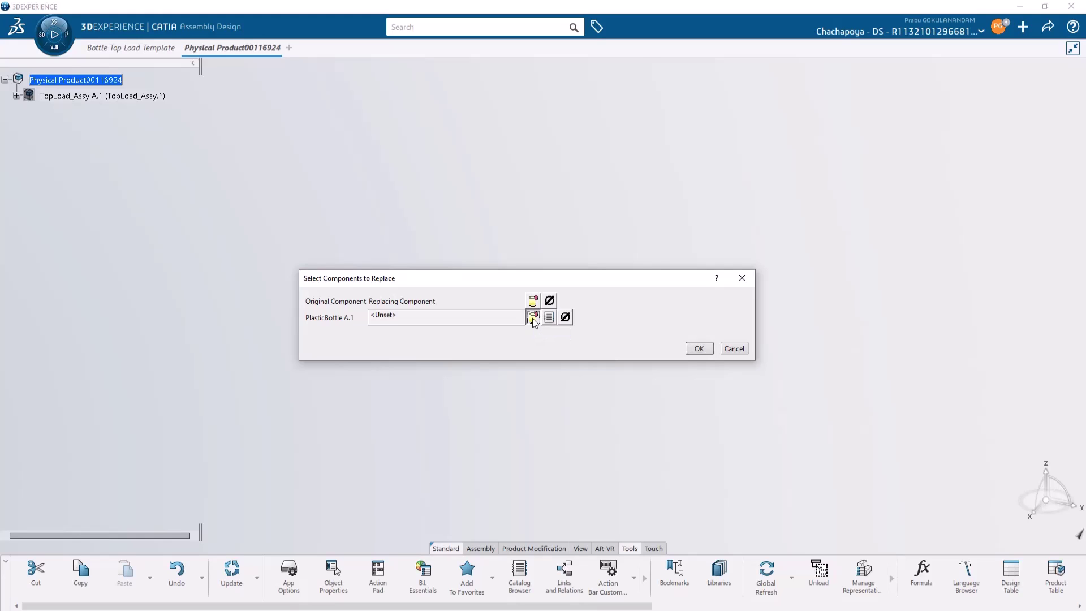
pyautogui.click(420, 27)
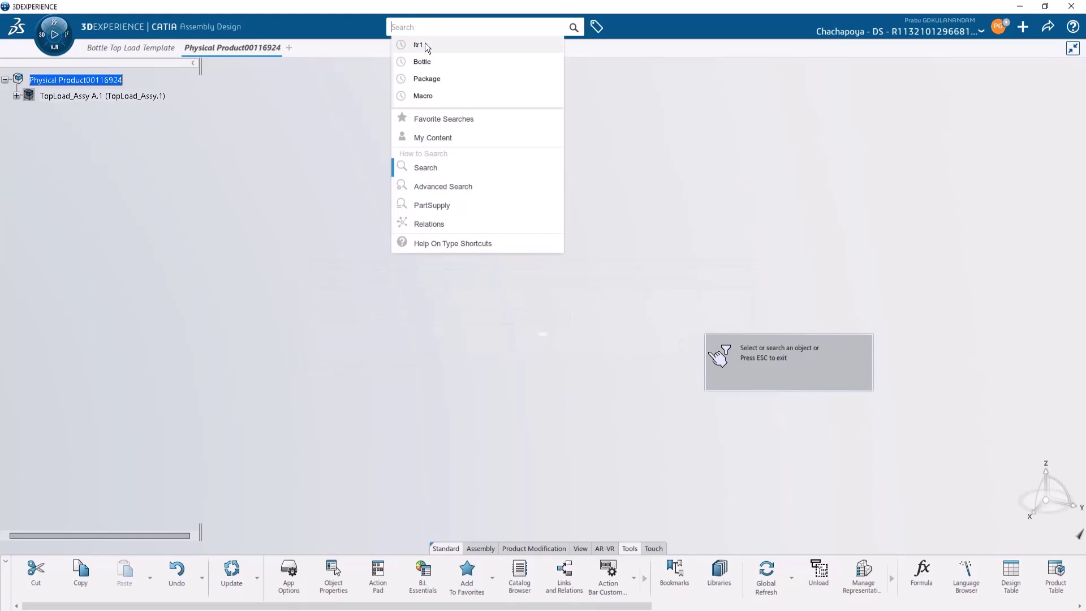
pyautogui.click(426, 44)
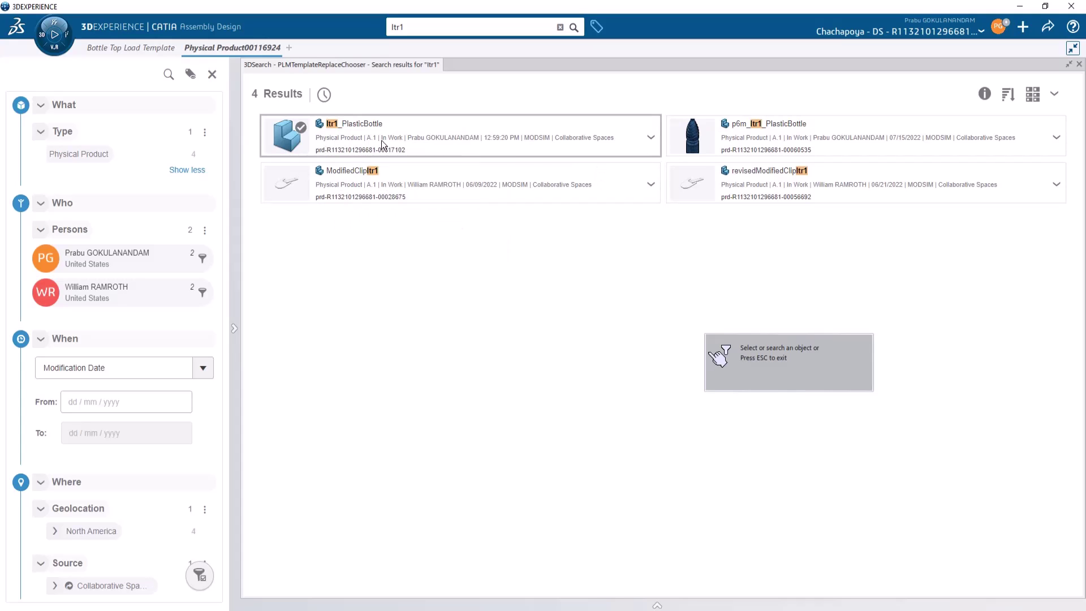
pyautogui.click(404, 144)
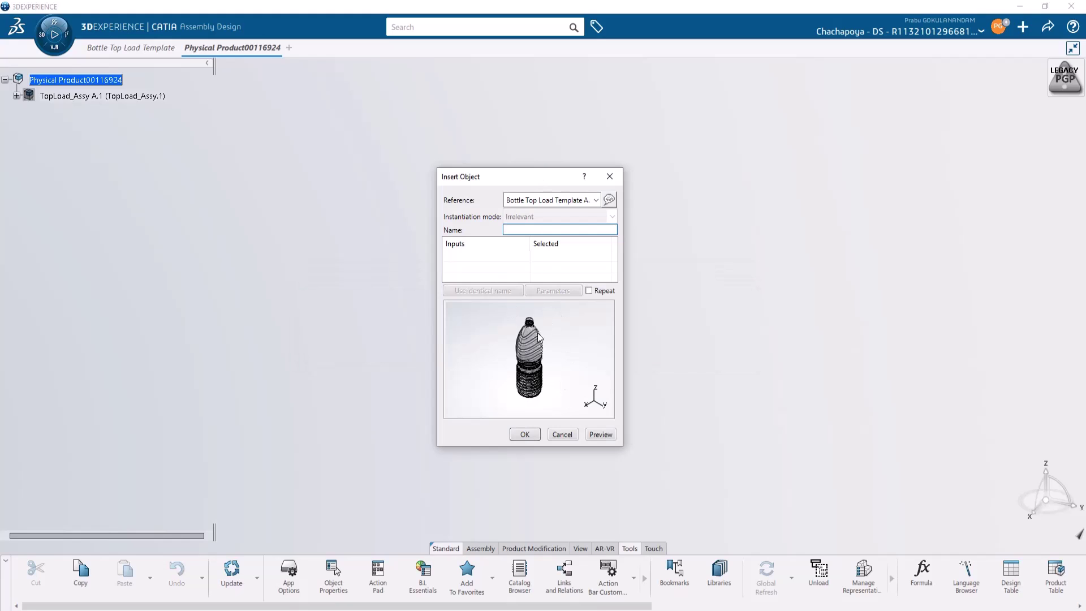
pyautogui.click(525, 434)
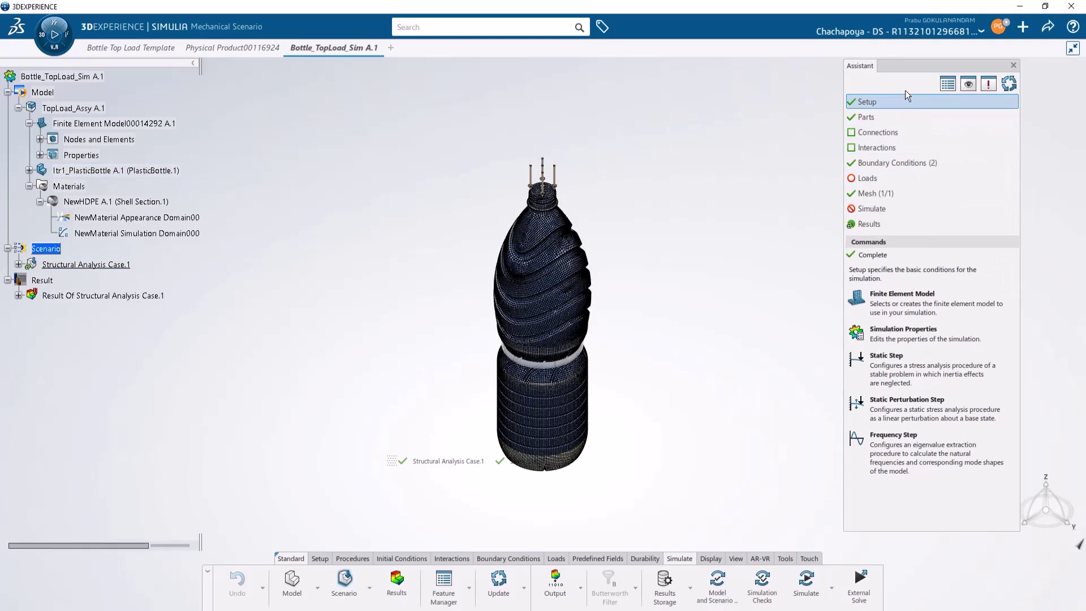
# Run the simulation of the instantiated Bottle_TopLoad_Sim and close the simulation status once results are extracted
pyautogui.click(873, 207)
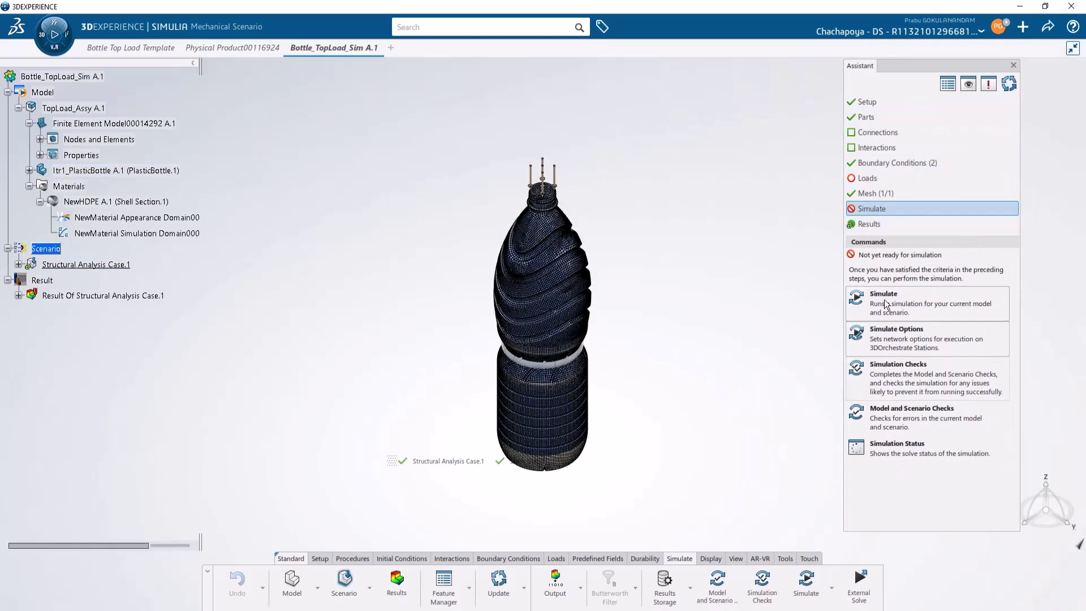
pyautogui.click(882, 296)
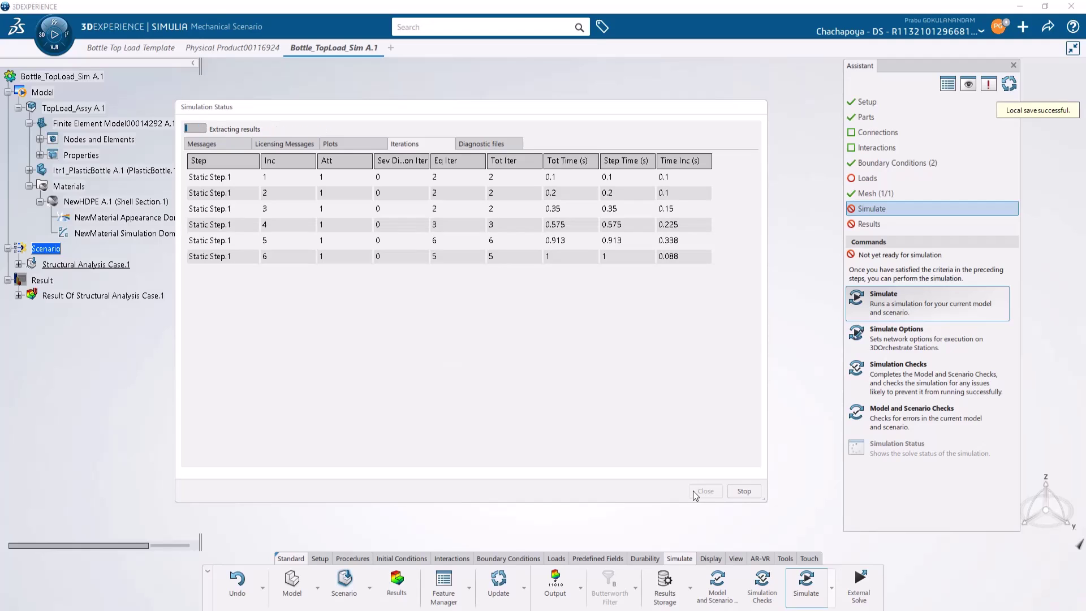
pyautogui.click(705, 491)
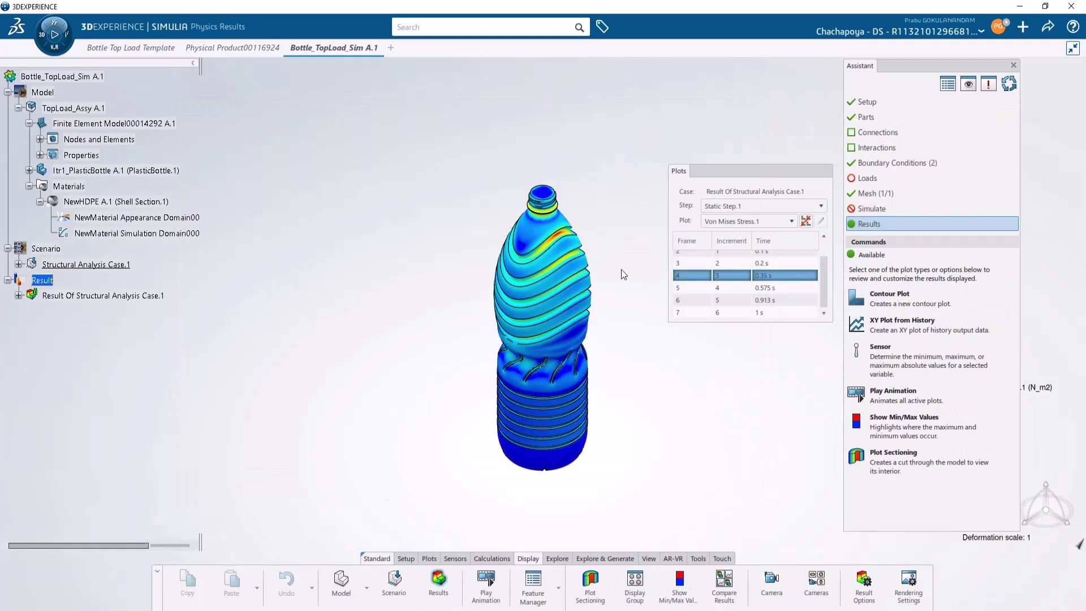
# Play the animation of the bottle's Von Mises stress plot for Static Step.1
pyautogui.moveTo(631, 303); pyautogui.dragTo(563, 281, button='middle')
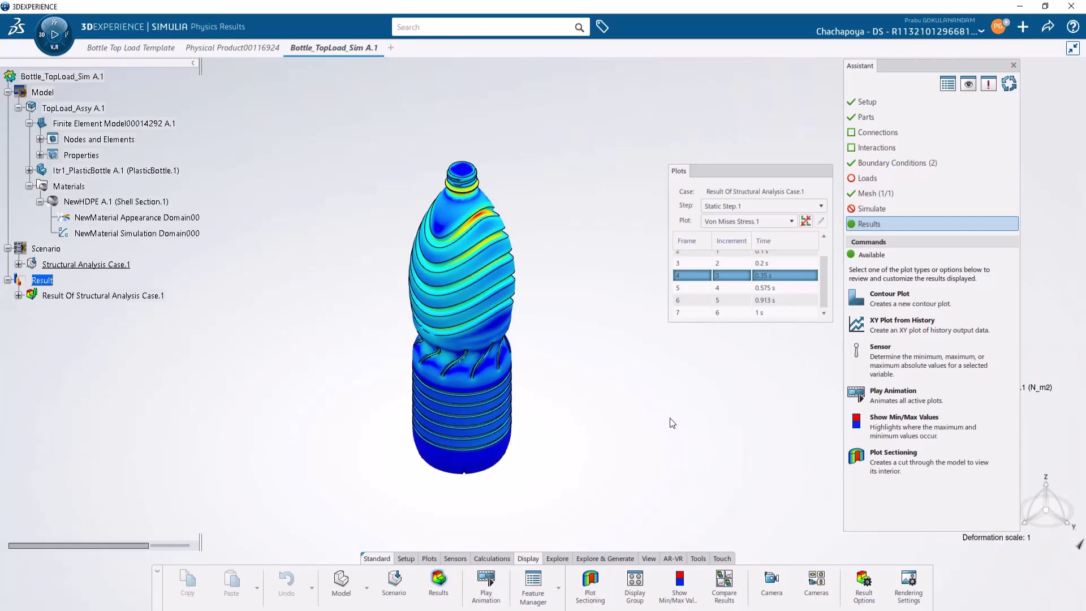
pyautogui.click(478, 601)
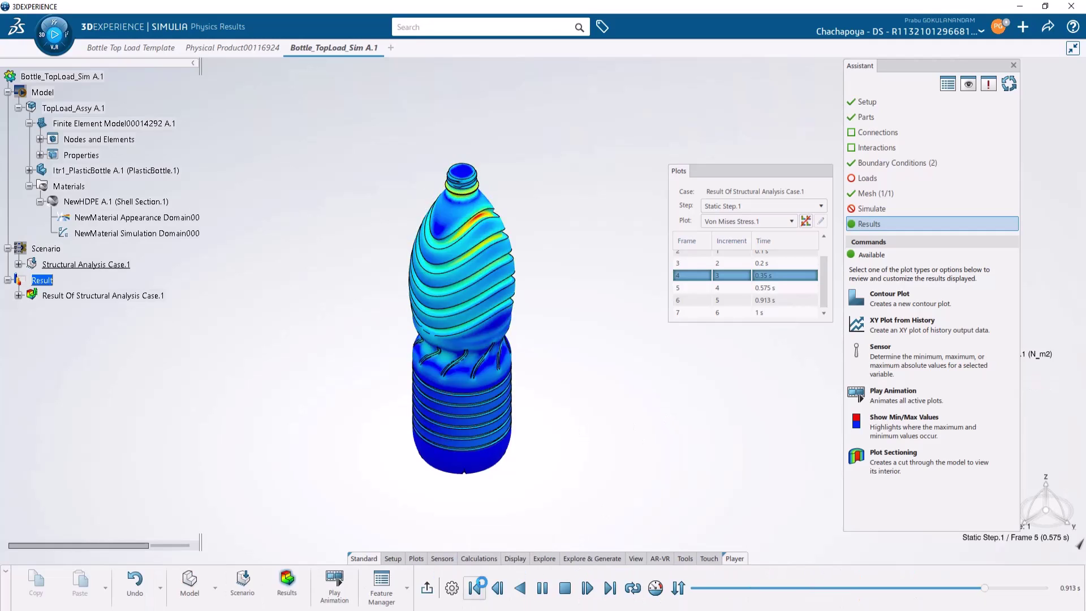